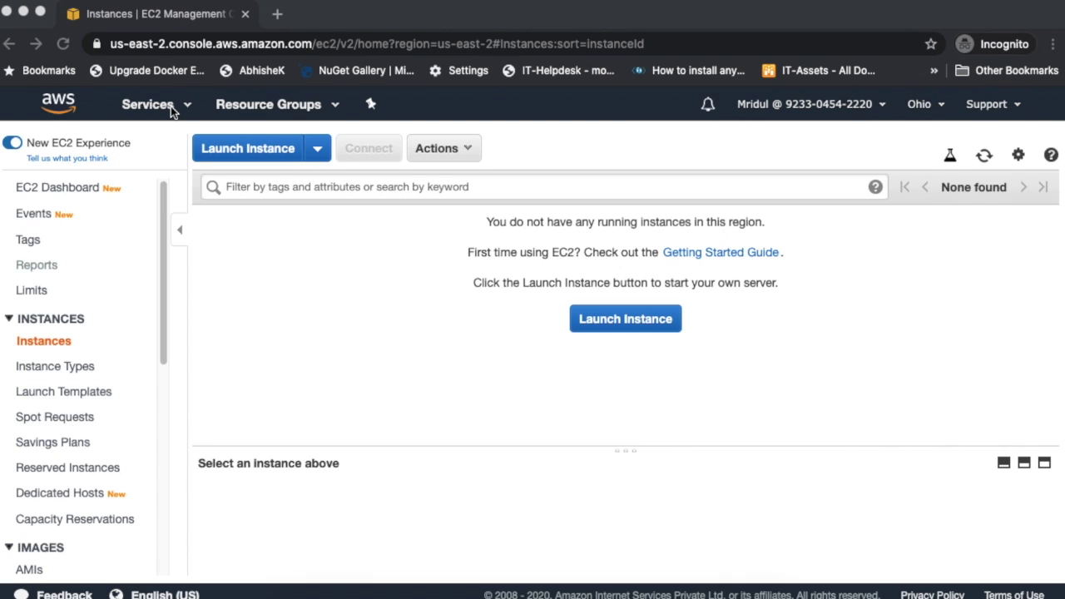
- Open the Lightsail service from the AWS compute services and start creating a new instance
{"action": "left_click", "coordinate": [149, 104]}
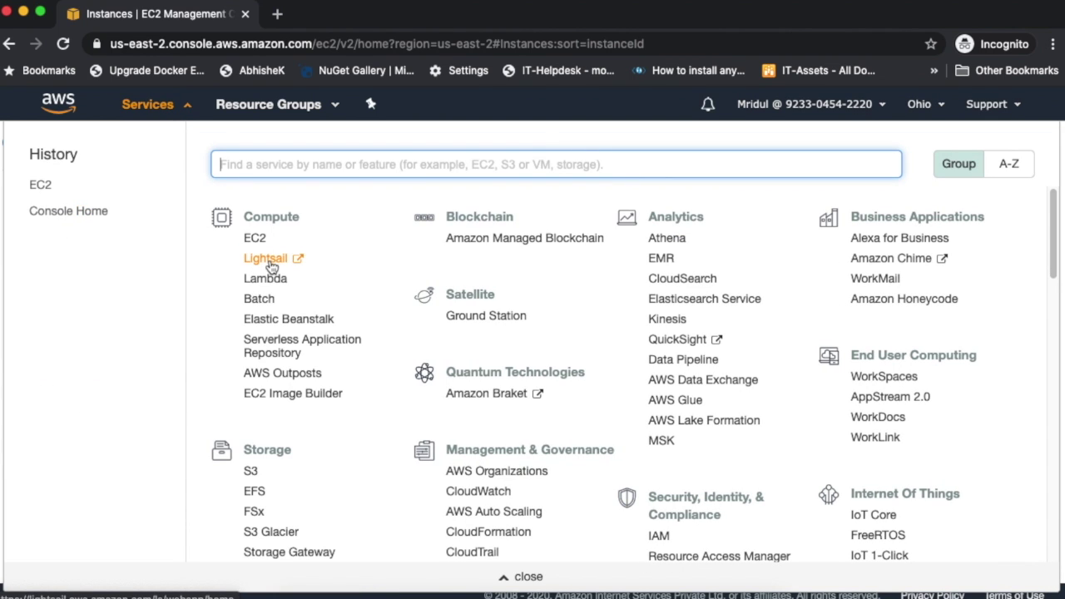
{"action": "left_click", "coordinate": [267, 258]}
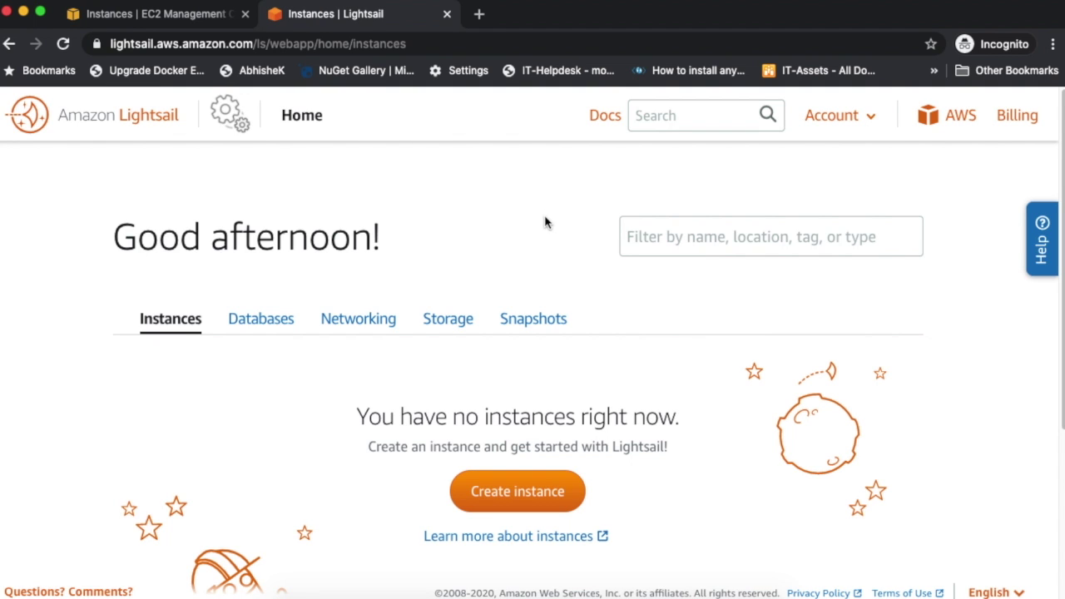
{"action": "left_click", "coordinate": [512, 494]}
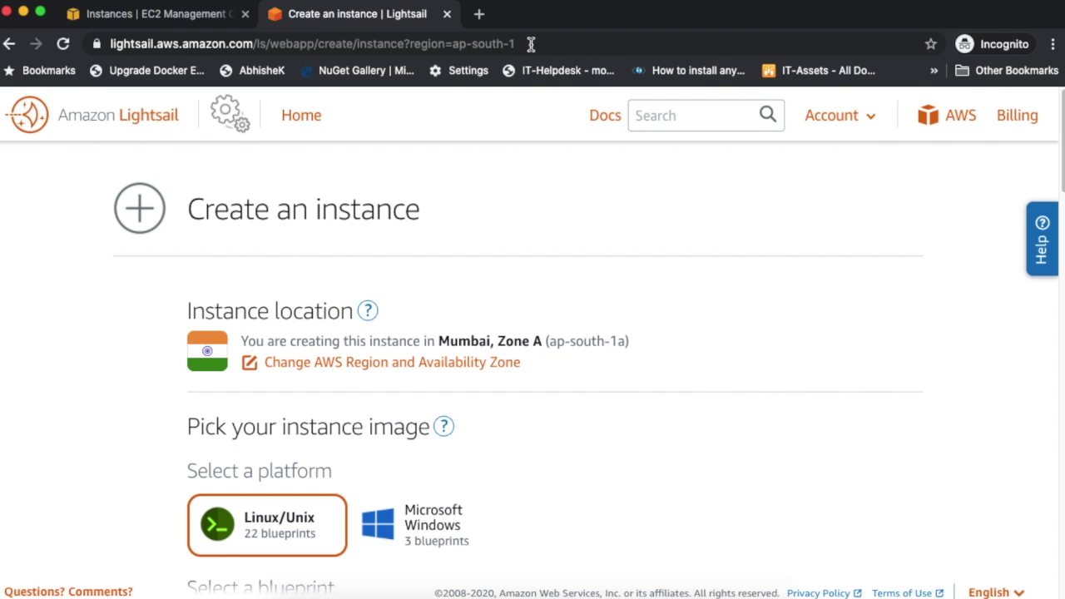
- Examine the OS Only blueprints for the Linux/Unix platform and return to the Apps + OS blueprints with WordPress selected
{"action": "scroll", "coordinate": [556, 371], "scroll_direction": "down", "scroll_amount": 1}
{"action": "scroll", "coordinate": [556, 371], "scroll_direction": "down", "scroll_amount": 1}
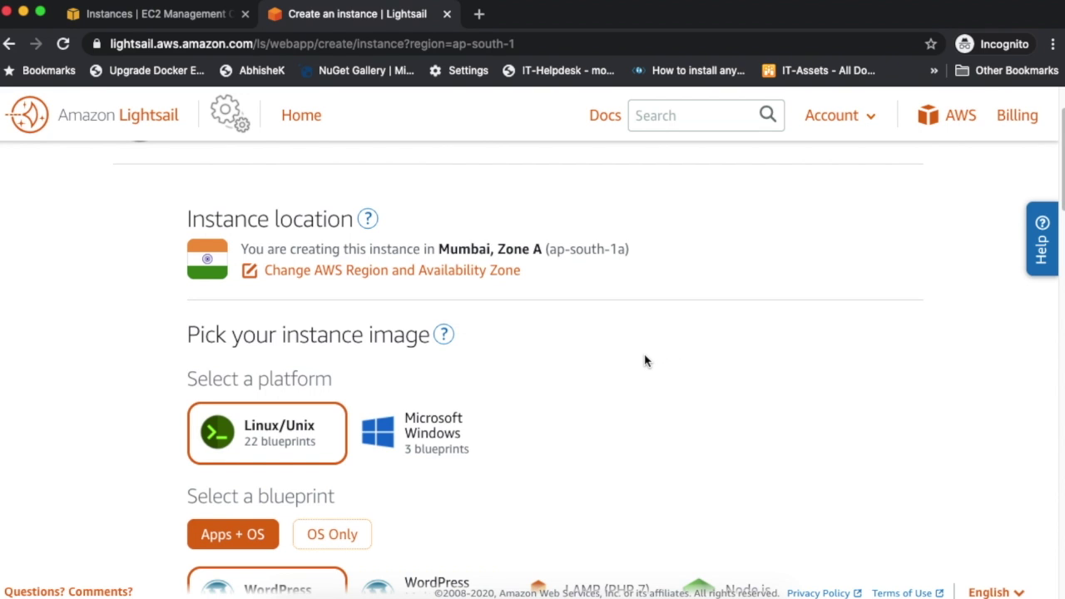
{"action": "scroll", "coordinate": [516, 373], "scroll_direction": "down", "scroll_amount": 5}
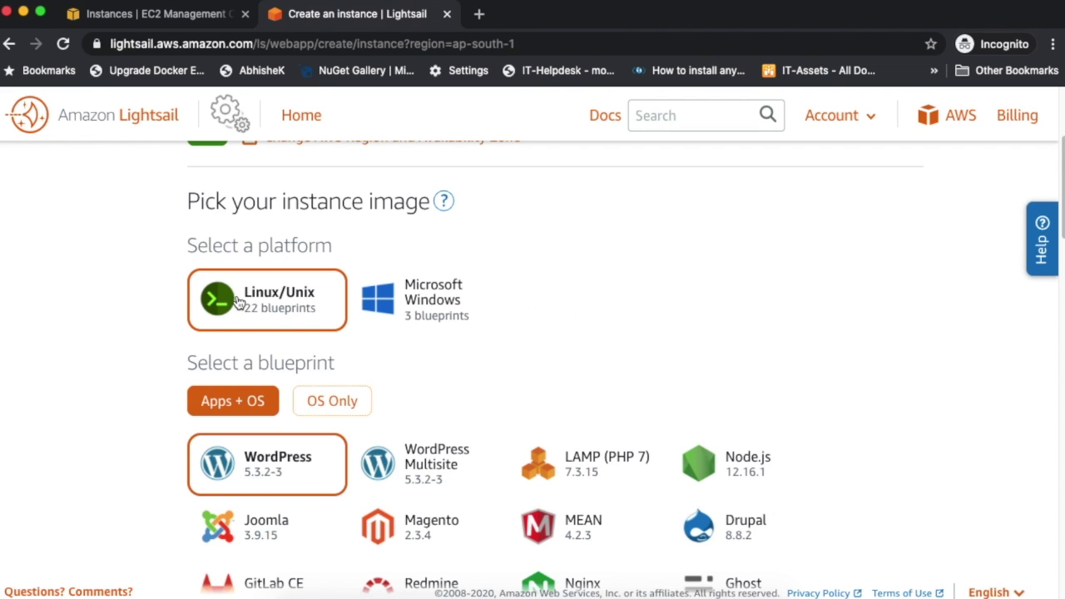
{"action": "scroll", "coordinate": [350, 369], "scroll_direction": "down", "scroll_amount": 5}
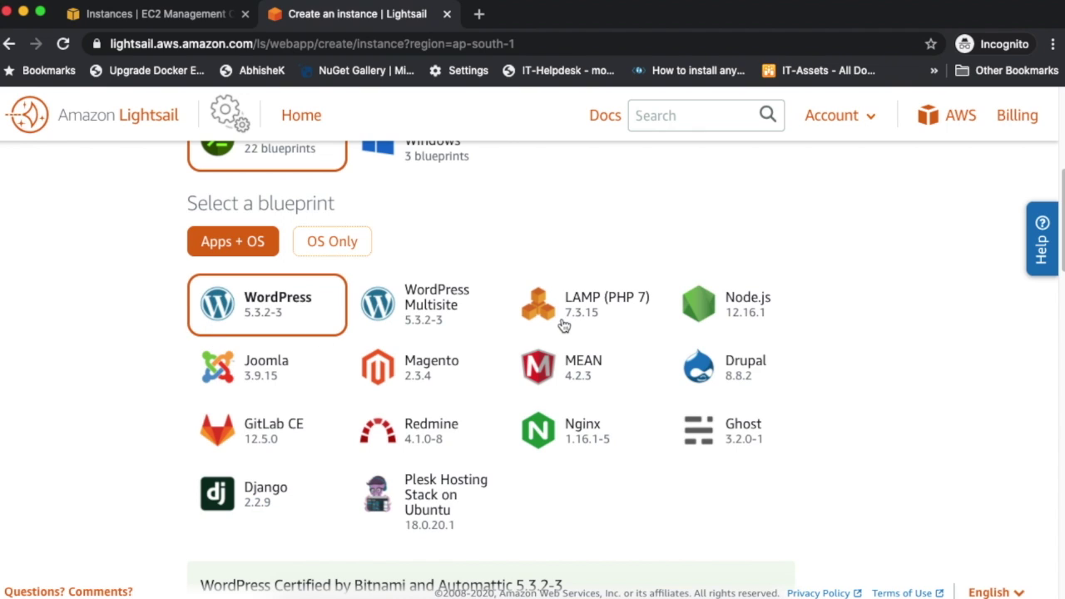
{"action": "left_click", "coordinate": [323, 246]}
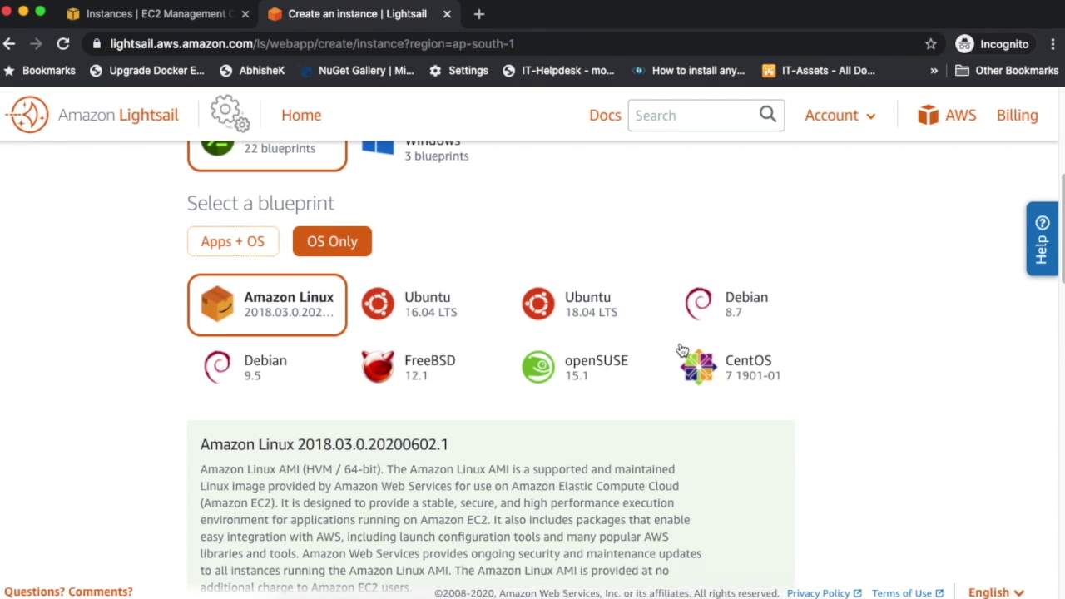
{"action": "left_click", "coordinate": [225, 250]}
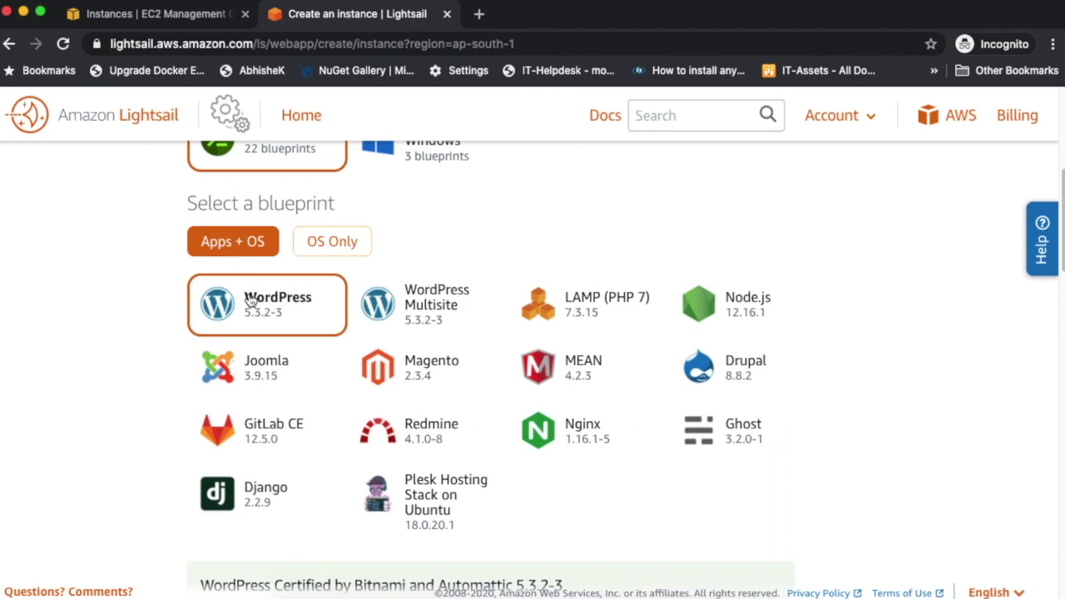
- Create a new SSH key pair named Lightsail for the instance and download its private key
{"action": "scroll", "coordinate": [251, 302], "scroll_direction": "down", "scroll_amount": 1}
{"action": "scroll", "coordinate": [252, 302], "scroll_direction": "down", "scroll_amount": 10}
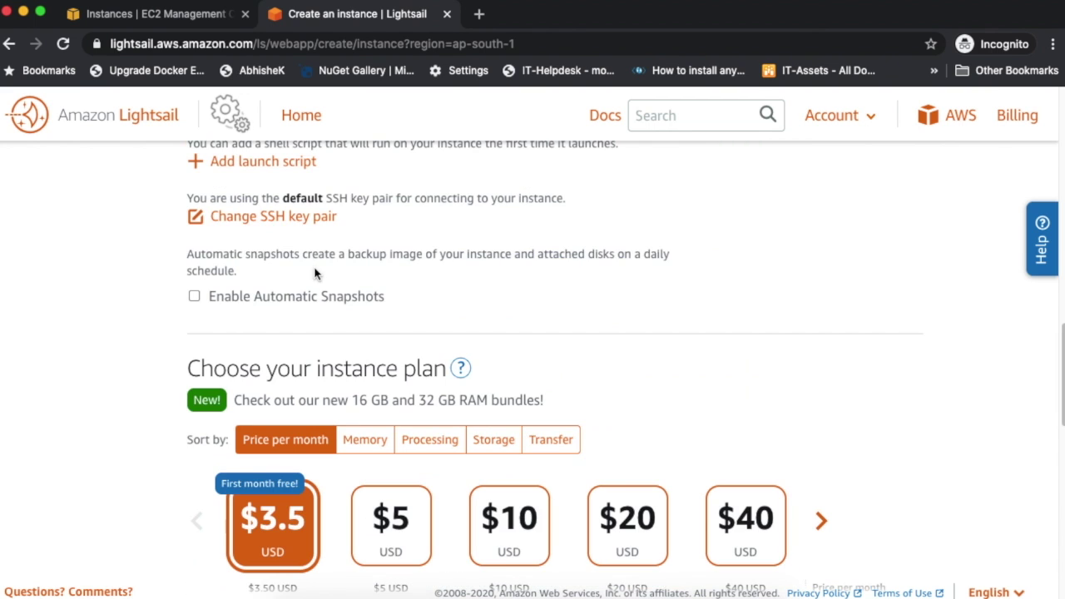
{"action": "scroll", "coordinate": [314, 268], "scroll_direction": "up", "scroll_amount": 1}
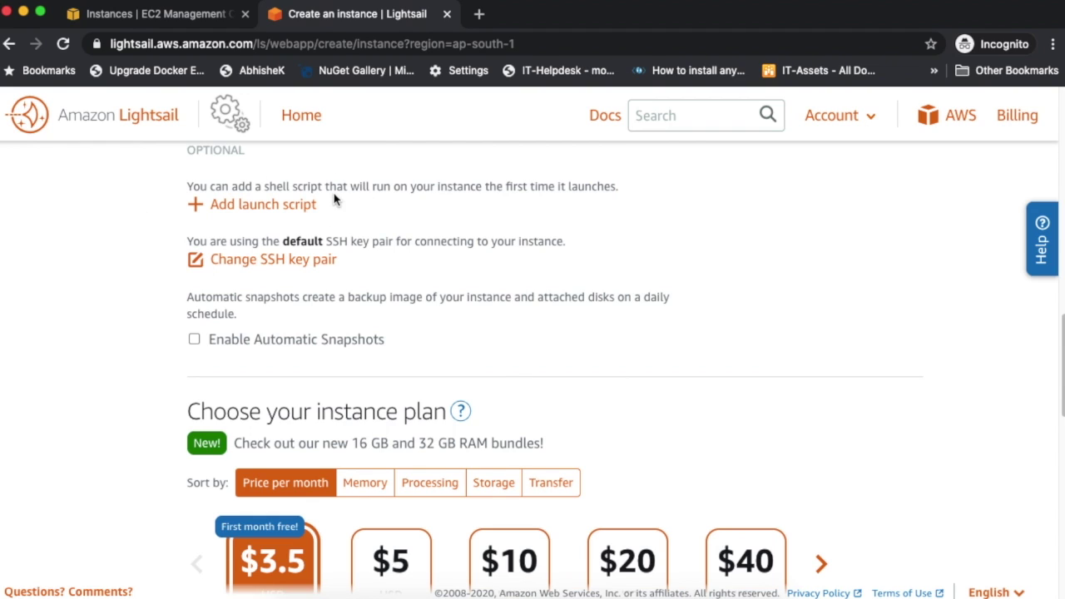
{"action": "left_click", "coordinate": [253, 274]}
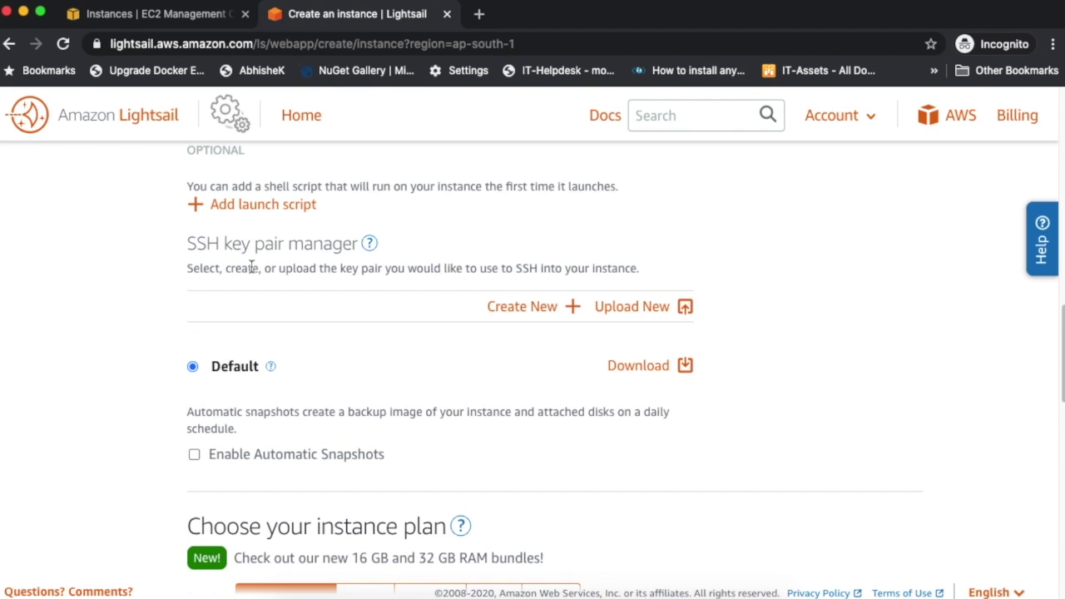
{"action": "left_click", "coordinate": [523, 308]}
{"action": "left_click", "coordinate": [501, 312]}
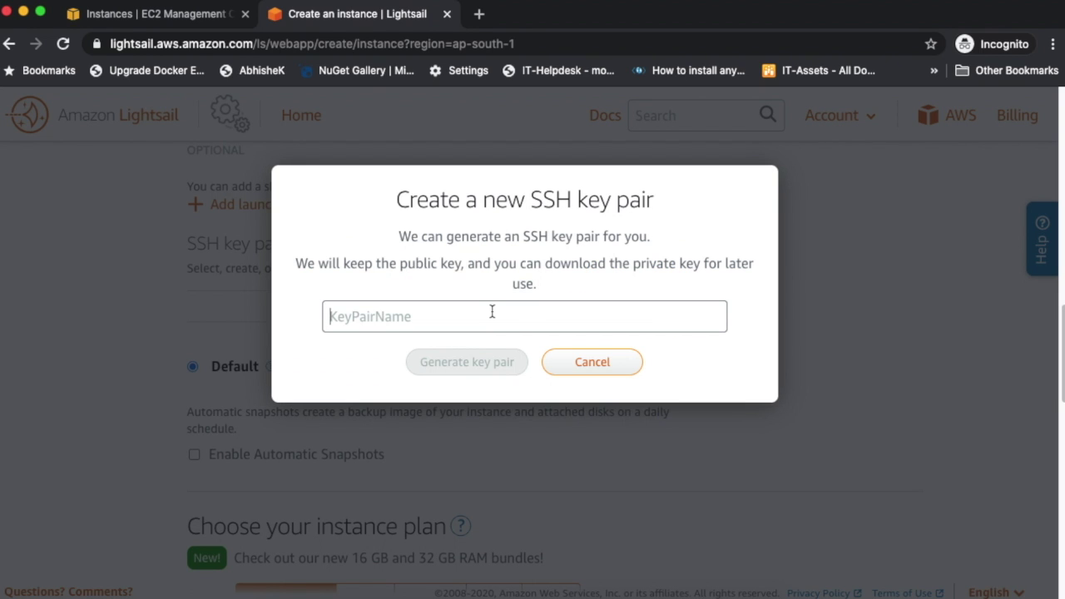
{"action": "type", "text": "Lightsail"}
{"action": "left_click", "coordinate": [487, 371]}
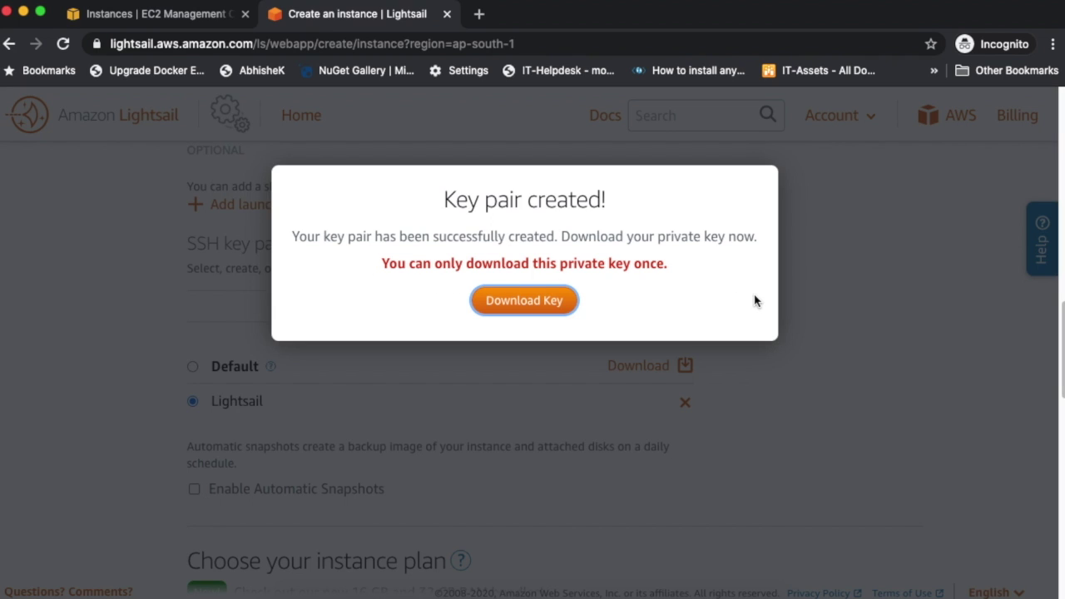
{"action": "left_click", "coordinate": [514, 301]}
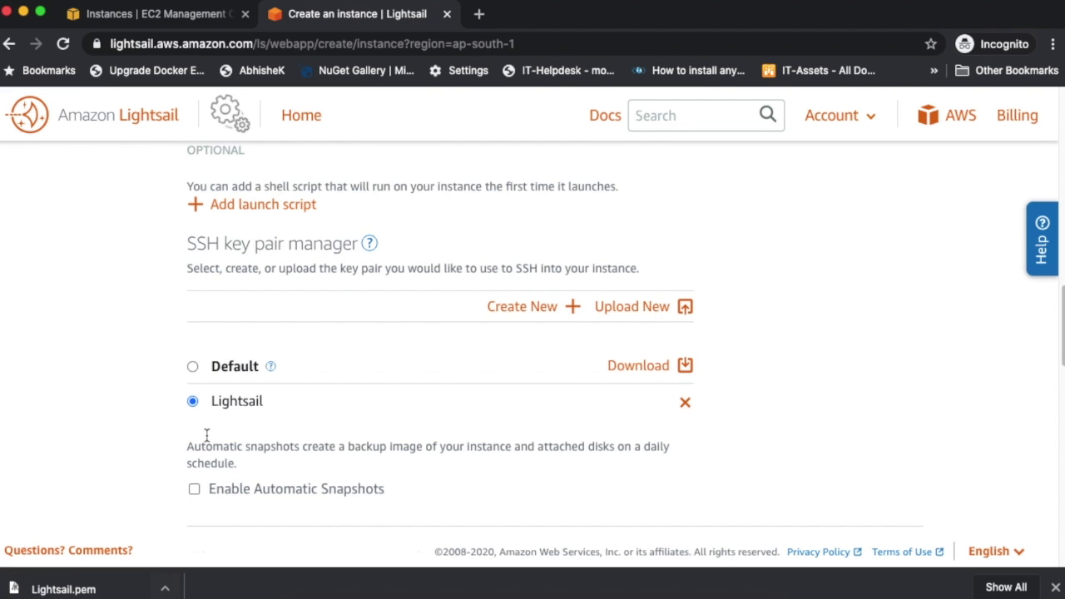
- Compare the instance plans sorted by processing and memory, and return to the price-per-month sorting with the $3.5 plan selected
{"action": "scroll", "coordinate": [102, 510], "scroll_direction": "down", "scroll_amount": 1}
{"action": "scroll", "coordinate": [225, 383], "scroll_direction": "down", "scroll_amount": 4}
{"action": "scroll", "coordinate": [271, 400], "scroll_direction": "down", "scroll_amount": 2}
{"action": "scroll", "coordinate": [266, 395], "scroll_direction": "up", "scroll_amount": 3}
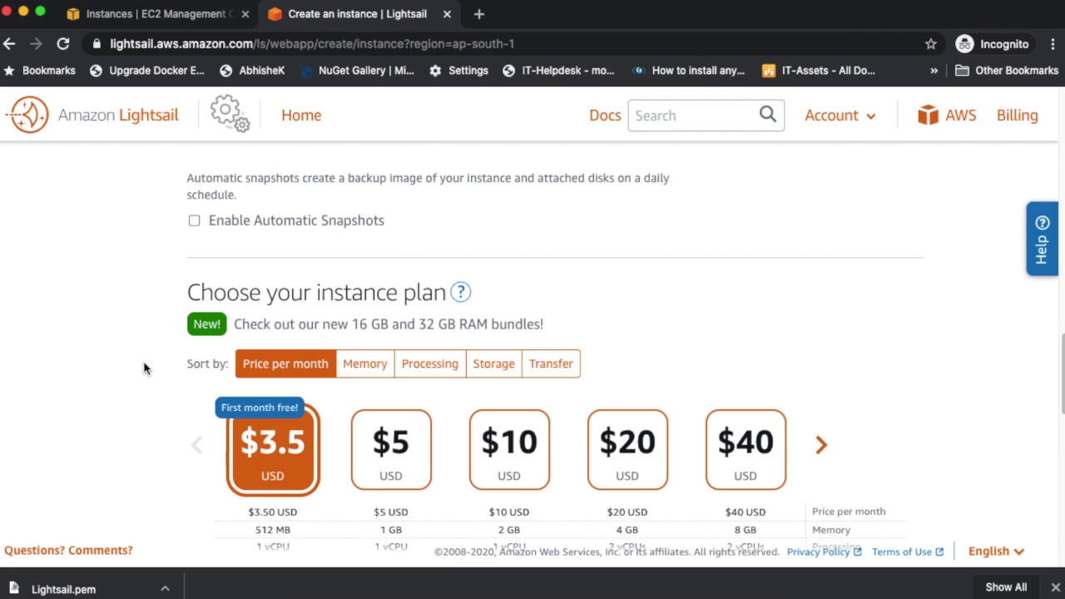
{"action": "scroll", "coordinate": [147, 369], "scroll_direction": "down", "scroll_amount": 1}
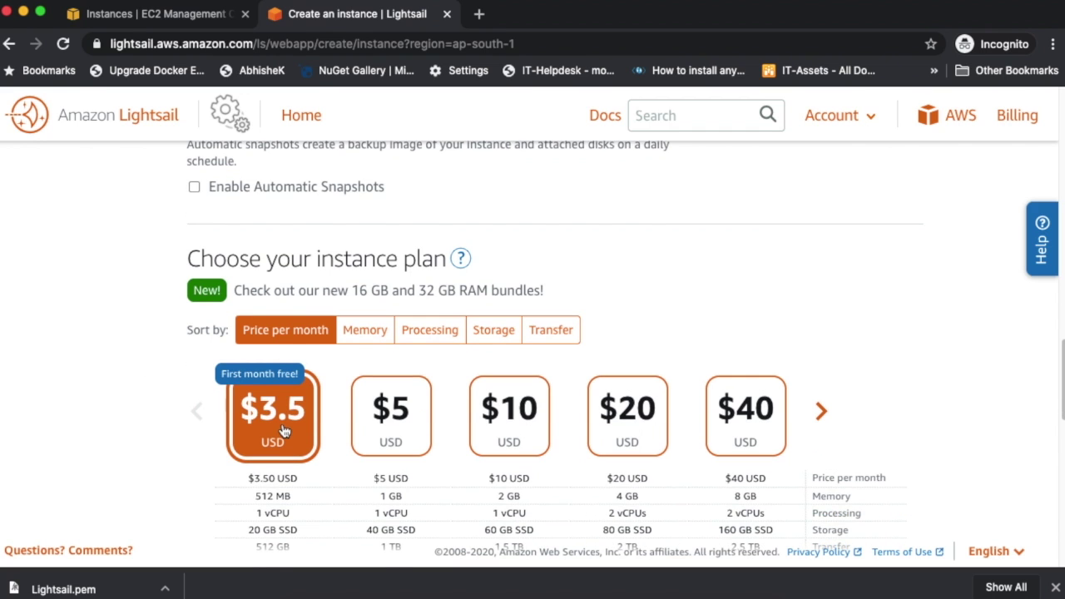
{"action": "scroll", "coordinate": [284, 430], "scroll_direction": "down", "scroll_amount": 1}
{"action": "scroll", "coordinate": [284, 430], "scroll_direction": "down", "scroll_amount": 1}
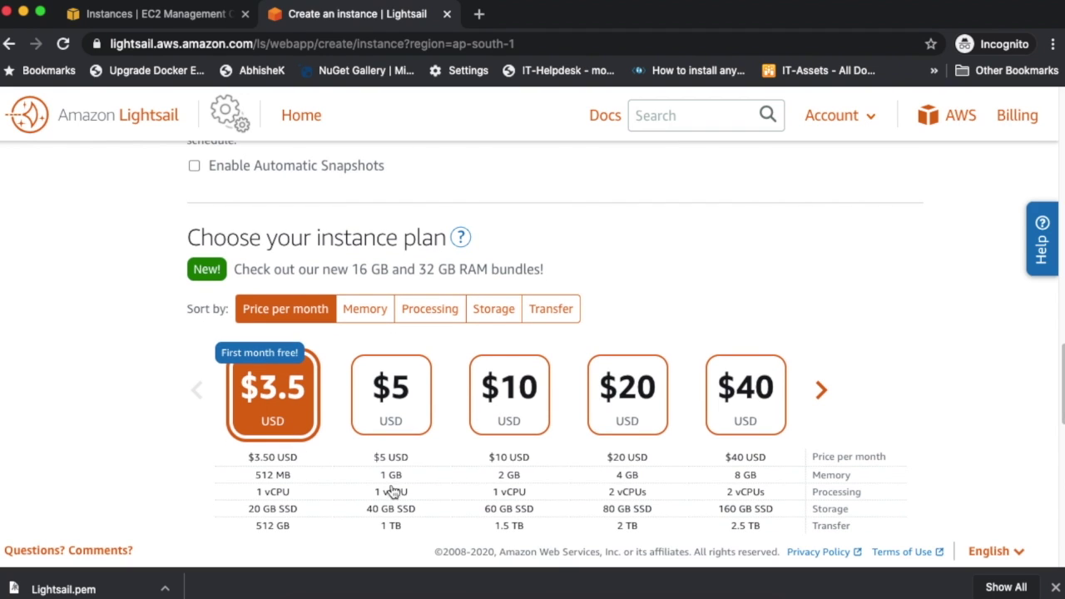
{"action": "left_click", "coordinate": [434, 312]}
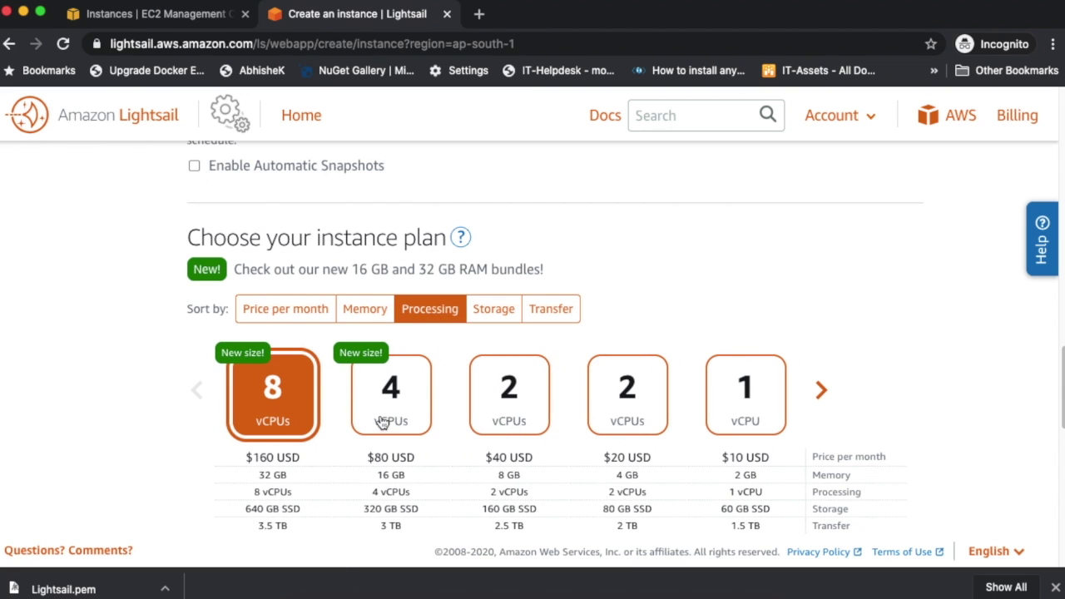
{"action": "left_click", "coordinate": [362, 312]}
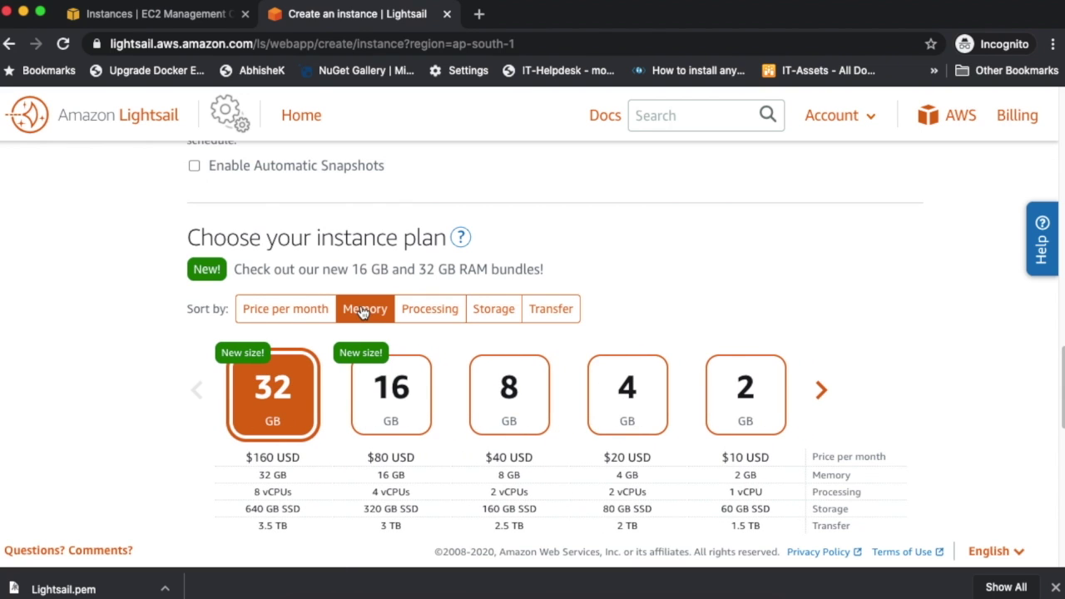
{"action": "left_click", "coordinate": [293, 310]}
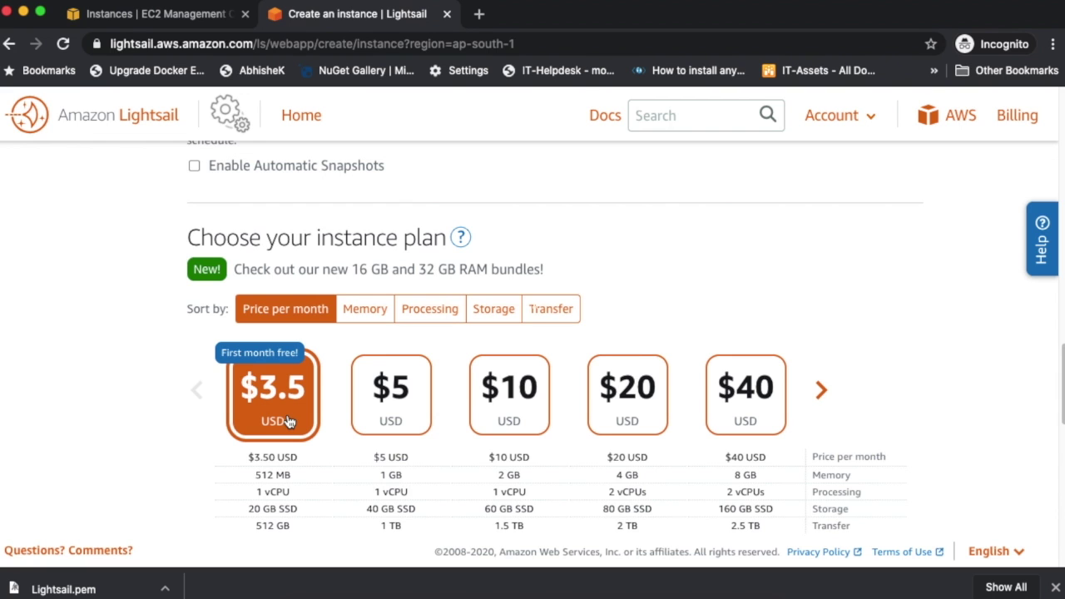
- Replace the default instance name with LightSail-WP
{"action": "scroll", "coordinate": [289, 422], "scroll_direction": "down", "scroll_amount": 1}
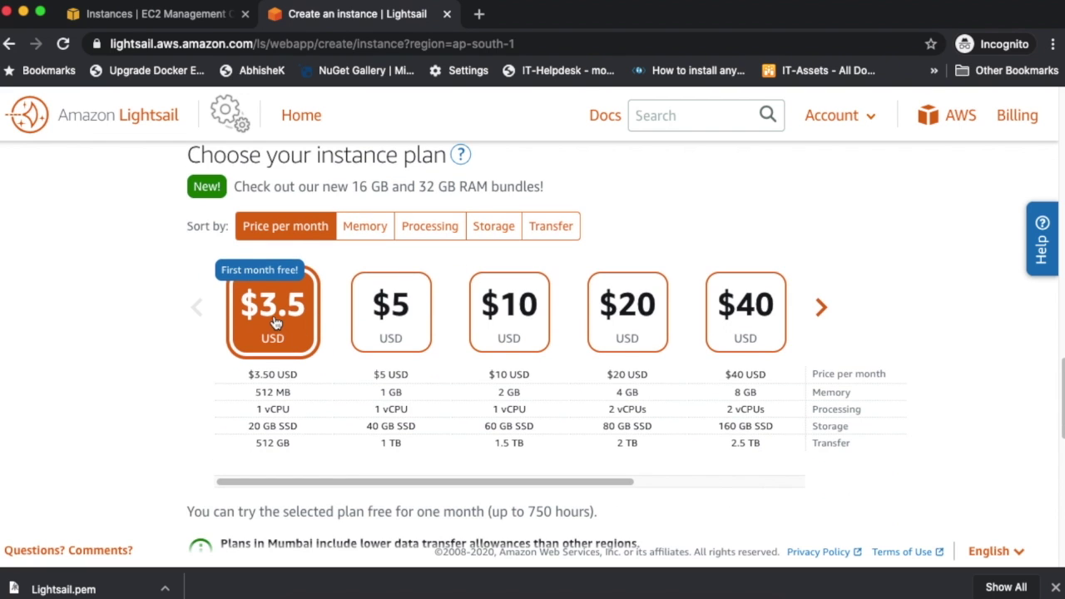
{"action": "scroll", "coordinate": [277, 322], "scroll_direction": "down", "scroll_amount": 2}
{"action": "scroll", "coordinate": [283, 330], "scroll_direction": "down", "scroll_amount": 3}
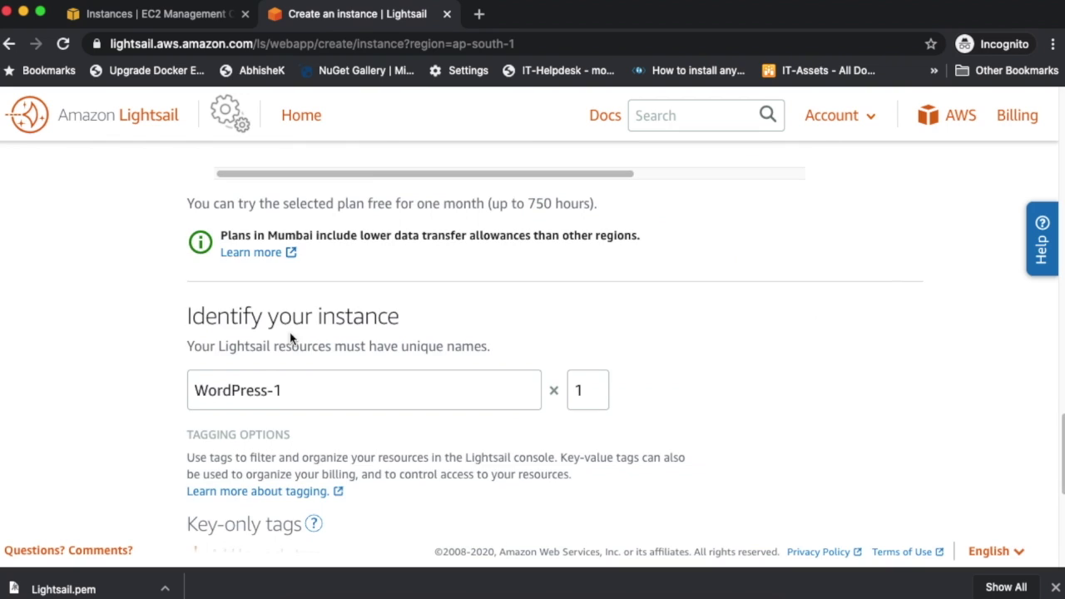
{"action": "triple_click", "coordinate": [307, 350]}
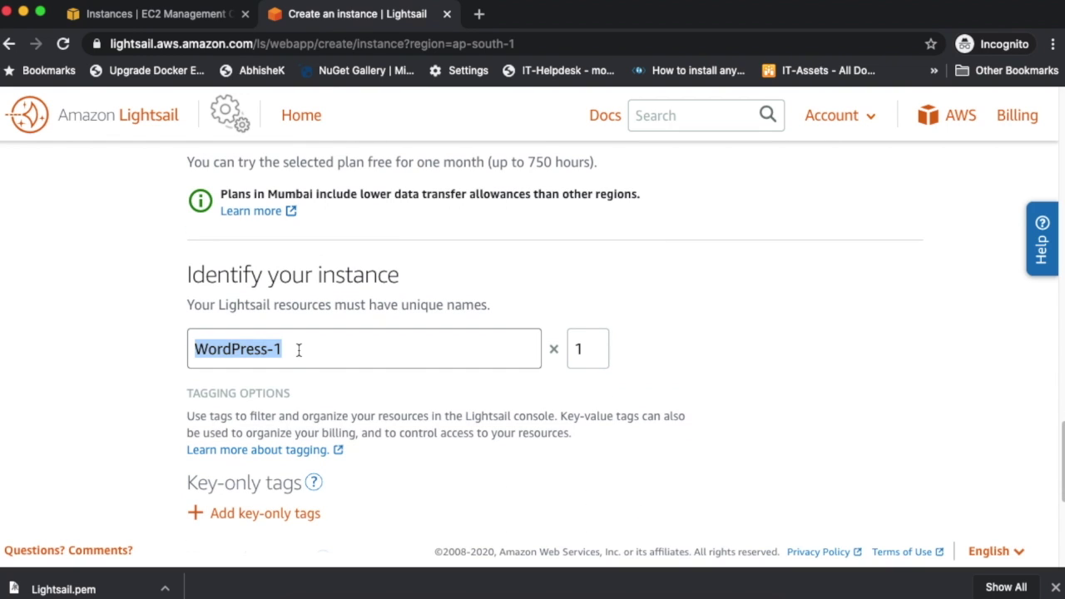
{"action": "key", "text": "Right"}
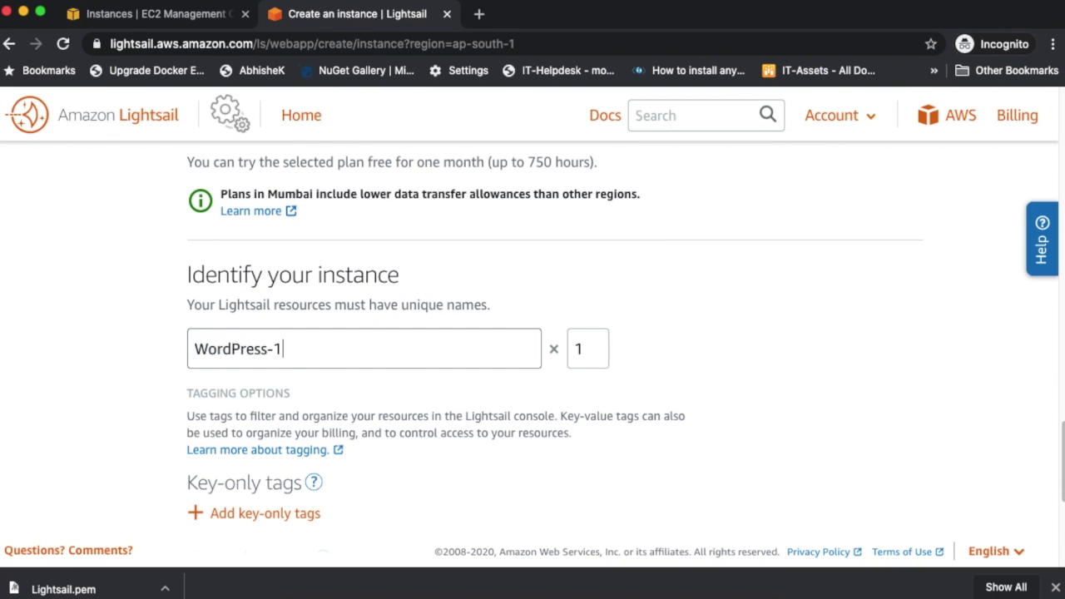
{"action": "key", "text": "BackSpace"}
{"action": "key", "text": "BackSpace"}
{"action": "key", "text": "BackSpace"}
{"action": "key", "text": "BackSpace"}
{"action": "key", "text": "BackSpace"}
{"action": "key", "text": "BackSpace"}
{"action": "key", "text": "BackSpace"}
{"action": "key", "text": "BackSpace"}
{"action": "key", "text": "BackSpace"}
{"action": "key", "text": "BackSpace"}
{"action": "key", "text": "BackSpace"}
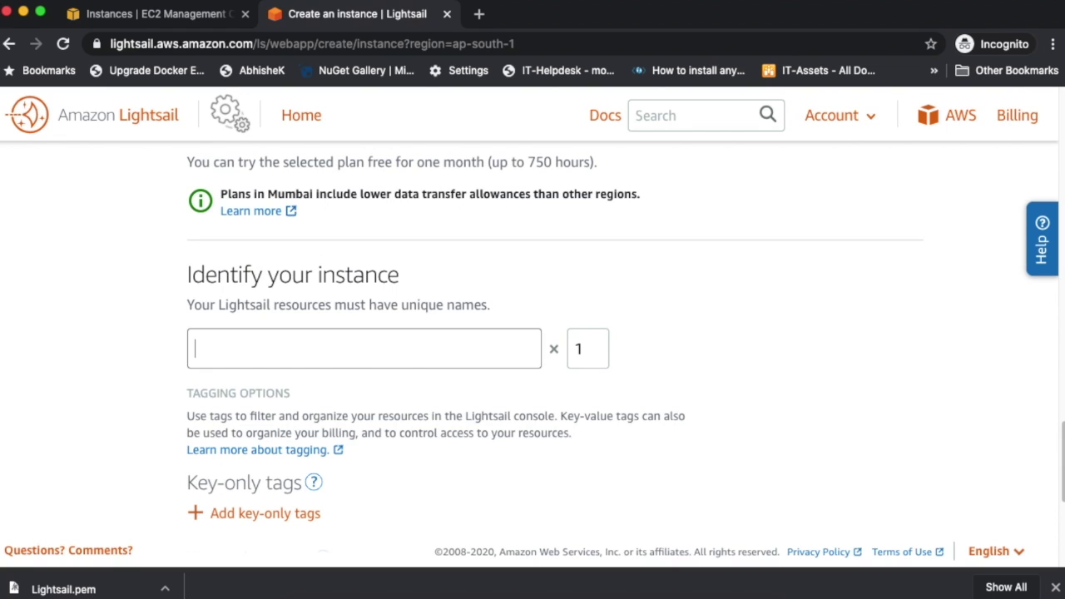
{"action": "type", "text": "LightSail"}
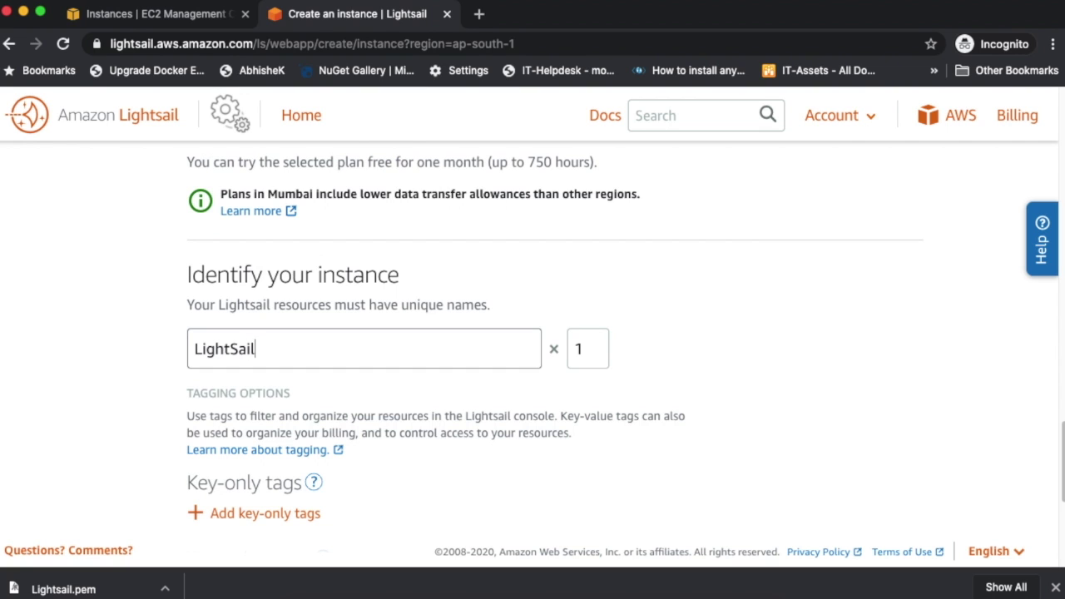
{"action": "type", "text": "-WP"}
- Create the LightSail-WP instance without adding any tags
{"action": "scroll", "coordinate": [297, 352], "scroll_direction": "down", "scroll_amount": 3}
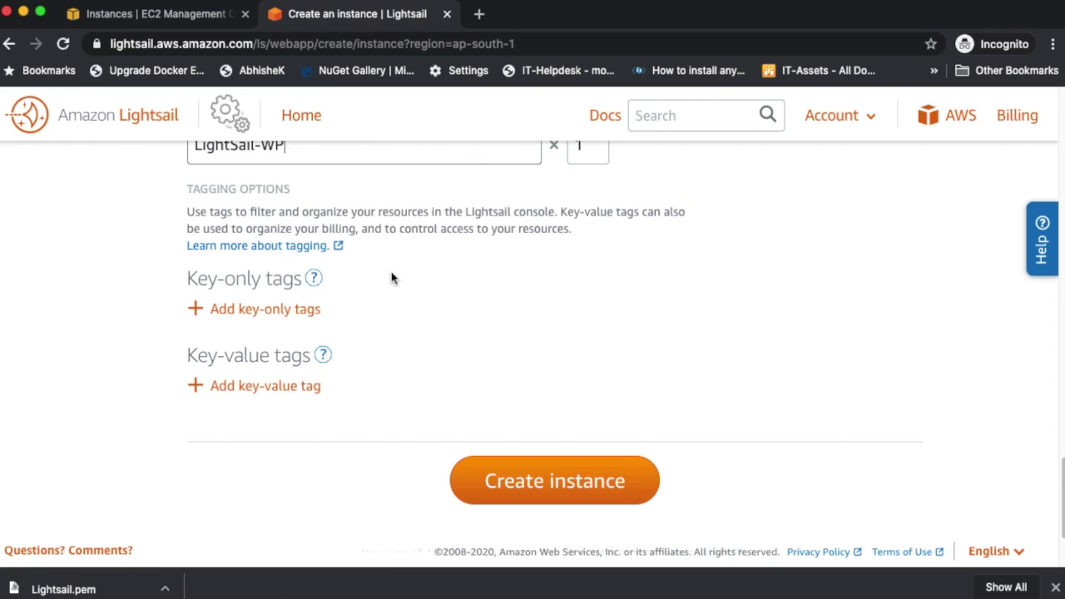
{"action": "scroll", "coordinate": [392, 278], "scroll_direction": "down", "scroll_amount": 3}
{"action": "left_click", "coordinate": [532, 356]}
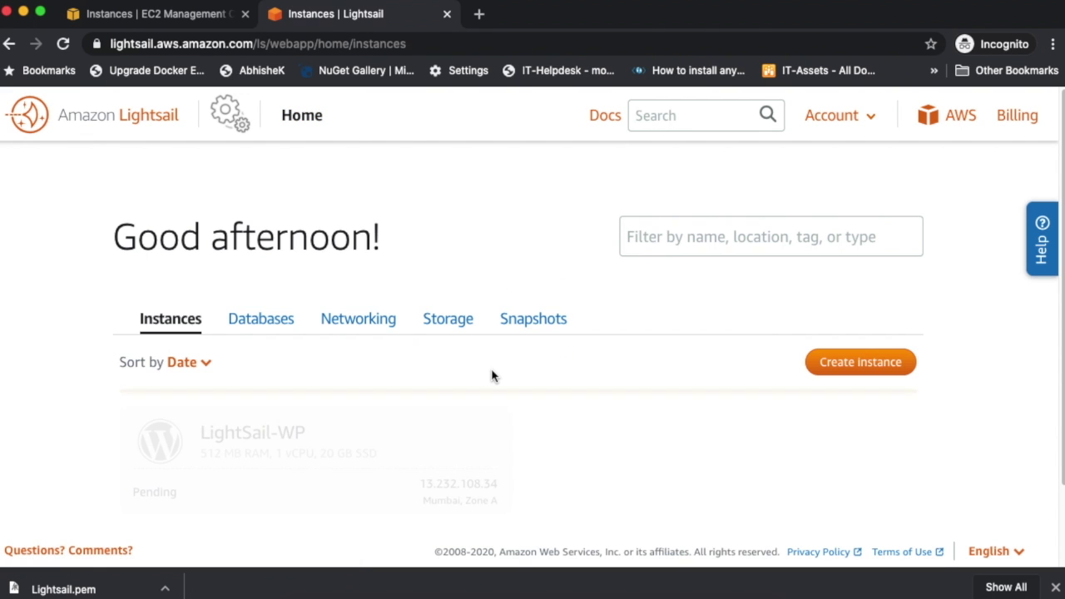
- Open the LightSail-WP instance's details and review its connection options
{"action": "scroll", "coordinate": [491, 375], "scroll_direction": "down", "scroll_amount": 3}
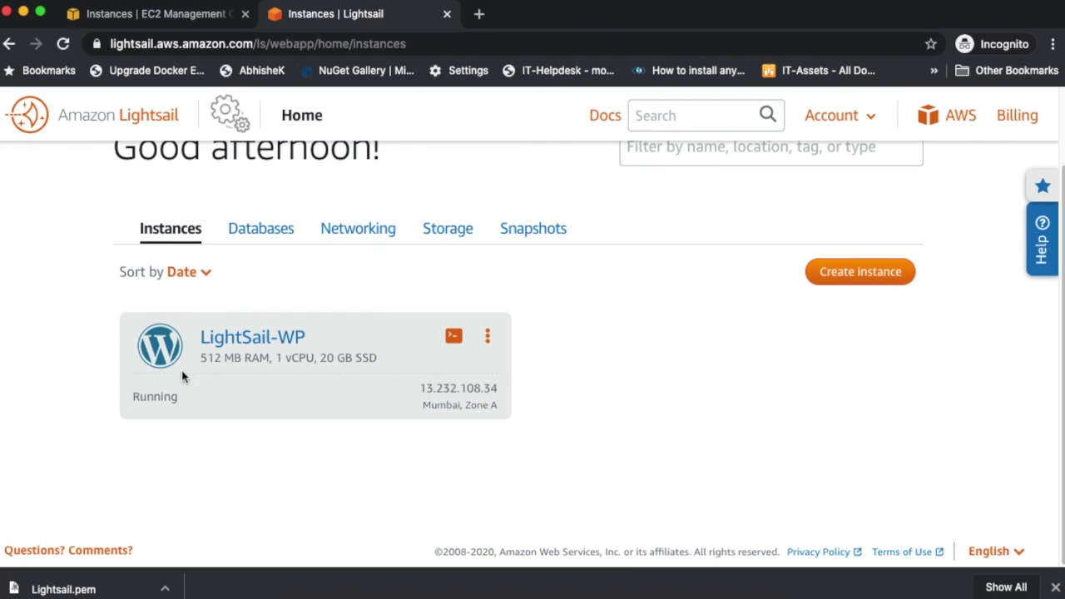
{"action": "left_click", "coordinate": [249, 341]}
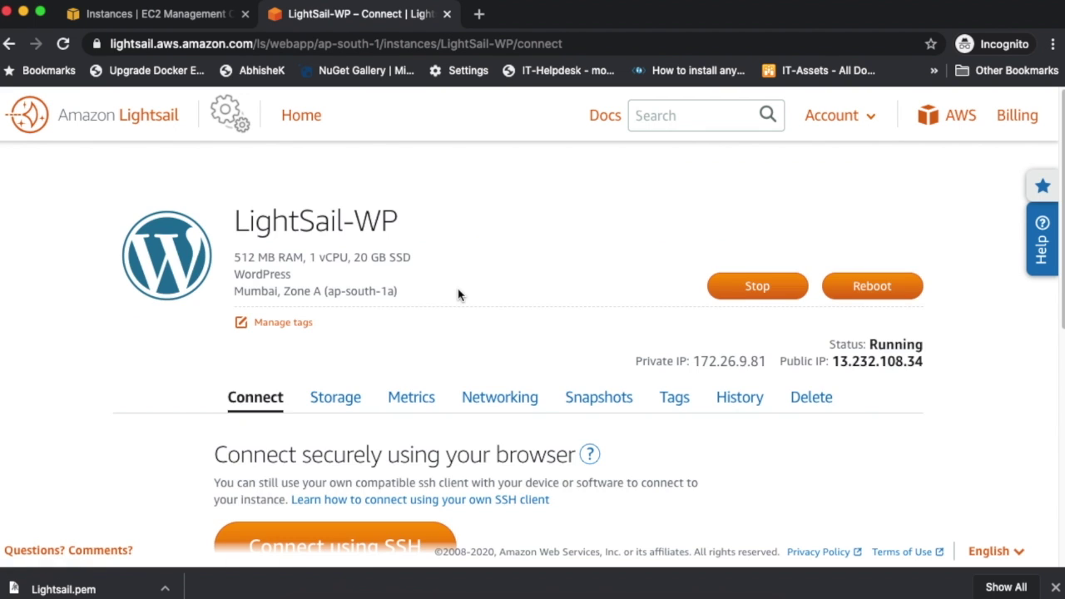
{"action": "scroll", "coordinate": [457, 295], "scroll_direction": "down", "scroll_amount": 5}
{"action": "scroll", "coordinate": [458, 293], "scroll_direction": "down", "scroll_amount": 3}
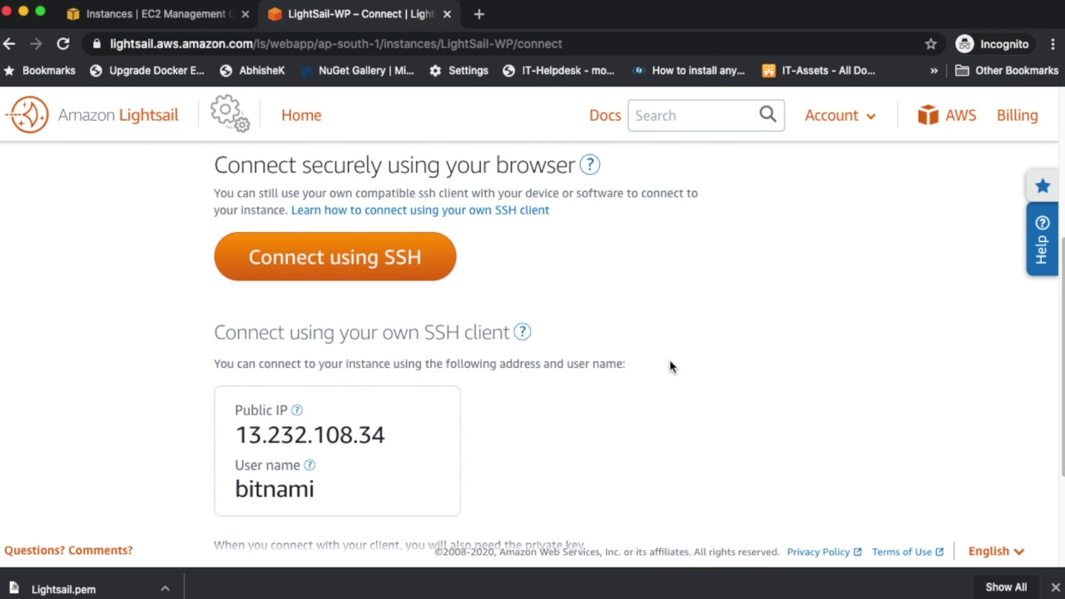
{"action": "scroll", "coordinate": [671, 366], "scroll_direction": "up", "scroll_amount": 2}
{"action": "scroll", "coordinate": [671, 367], "scroll_direction": "up", "scroll_amount": 3}
{"action": "scroll", "coordinate": [536, 389], "scroll_direction": "down", "scroll_amount": 2}
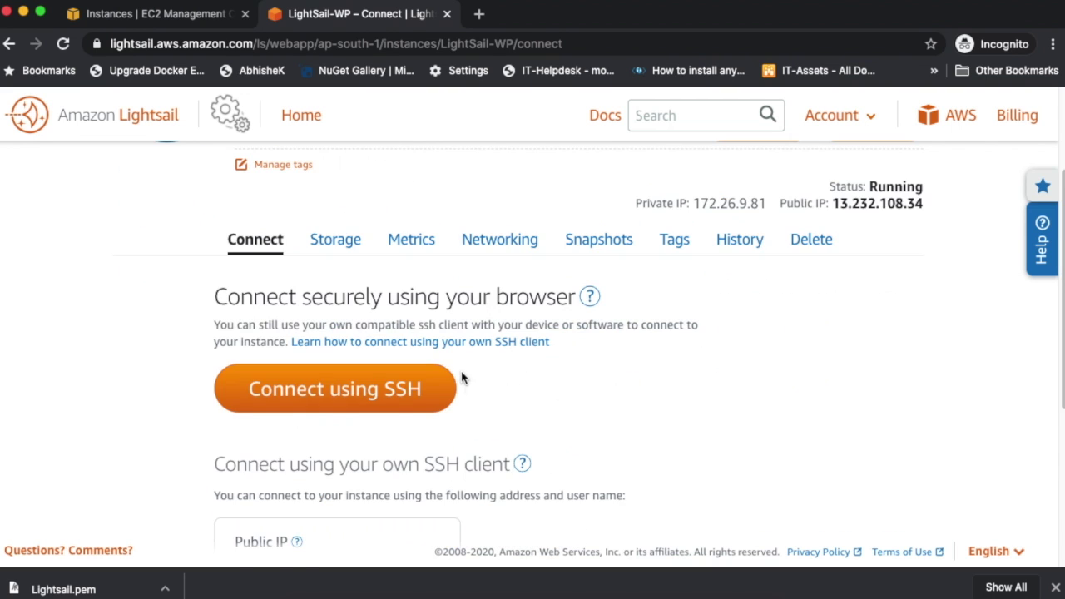
- Connect to the instance through the browser-based SSH terminal, view the welcome screen in full, and close the terminal window
{"action": "left_click", "coordinate": [344, 389]}
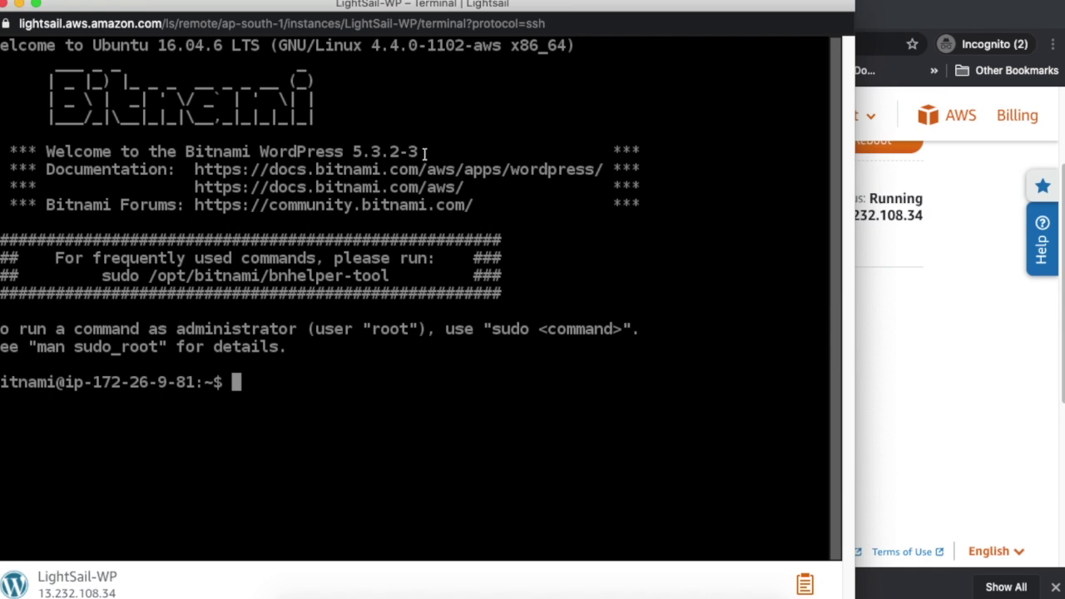
{"action": "left_click_drag", "start_coordinate": [402, 7], "coordinate": [408, 10]}
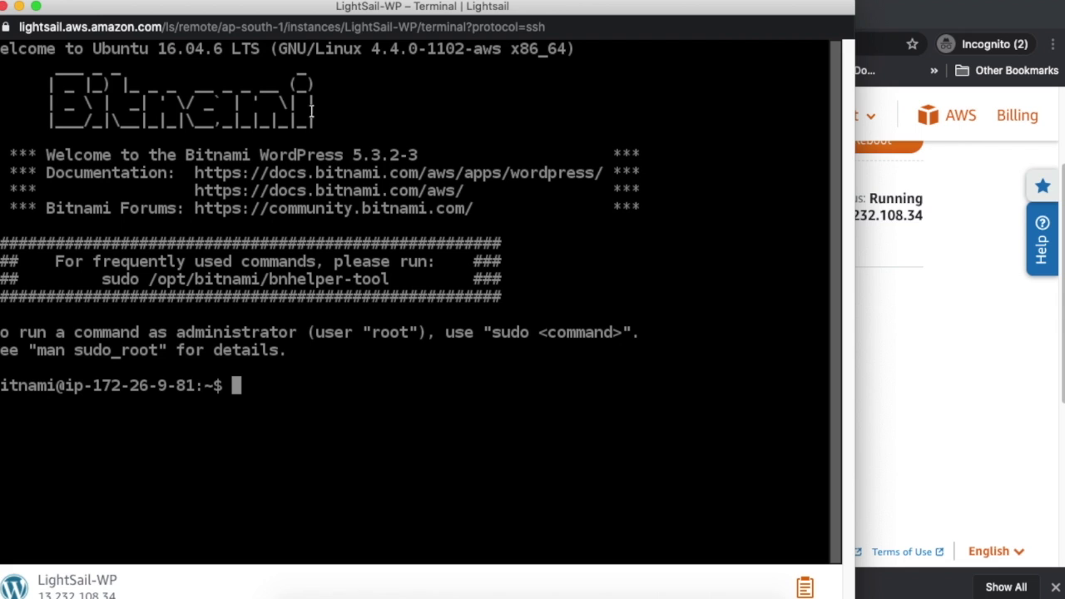
{"action": "left_click_drag", "start_coordinate": [299, 12], "coordinate": [311, 15]}
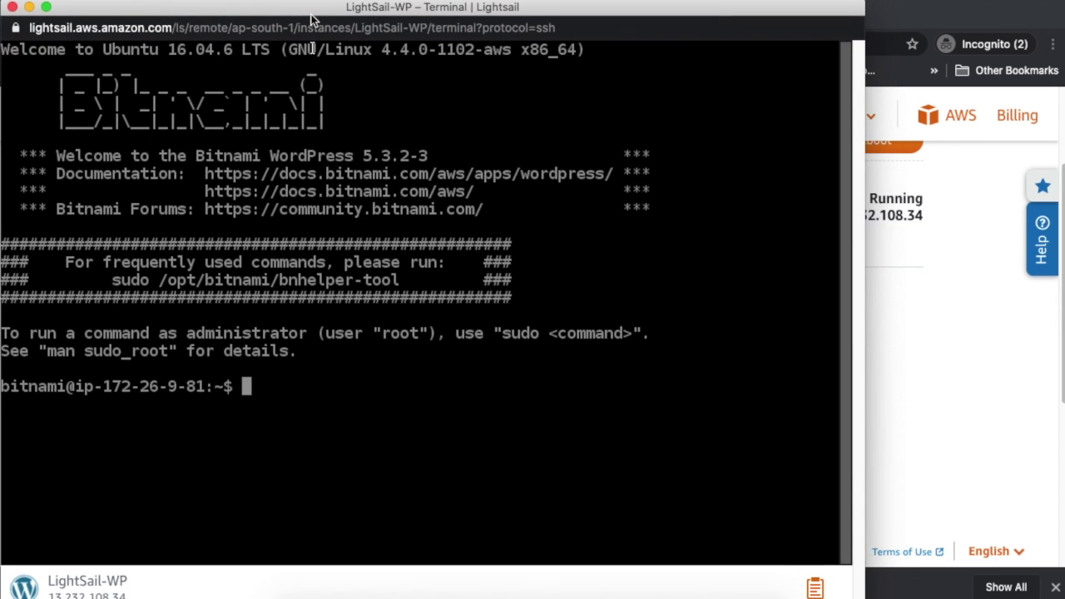
{"action": "left_click", "coordinate": [12, 7]}
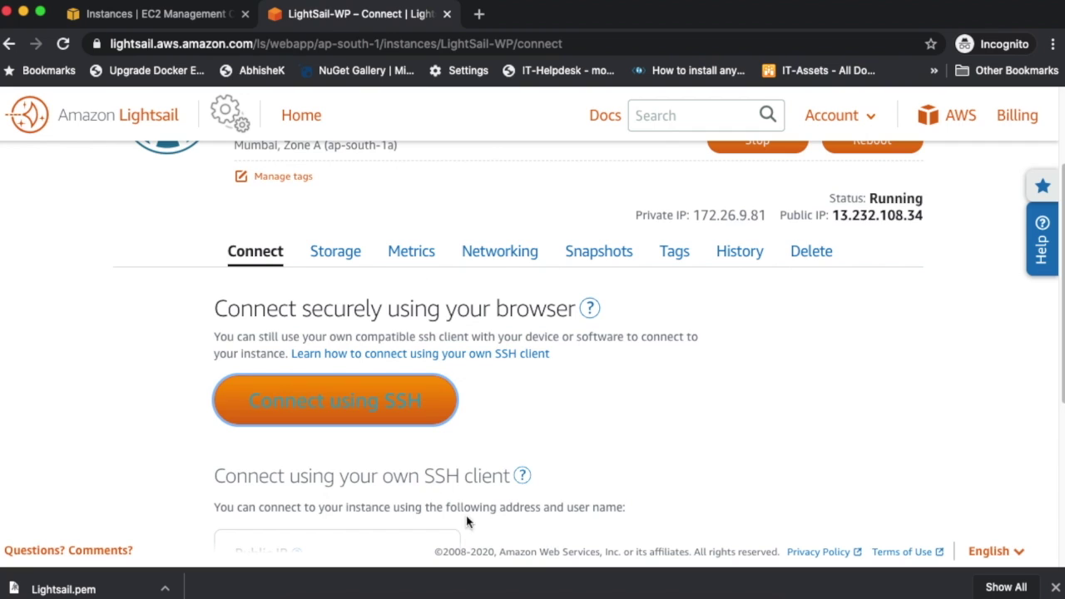
- Copy the instance's public IP address, open it in a new browser tab, and look through the WordPress home page
{"action": "scroll", "coordinate": [418, 276], "scroll_direction": "down", "scroll_amount": 3}
{"action": "left_click_drag", "start_coordinate": [388, 476], "coordinate": [233, 489]}
{"action": "key", "text": "super+c"}
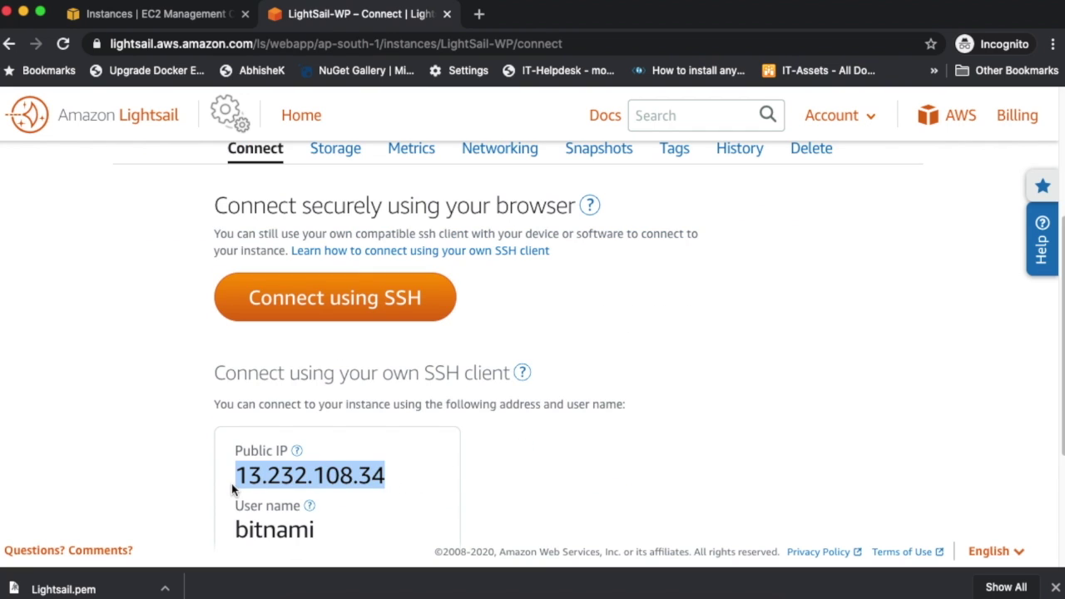
{"action": "left_click", "coordinate": [479, 14]}
{"action": "key", "text": "super+v"}
{"action": "key", "text": "Return"}
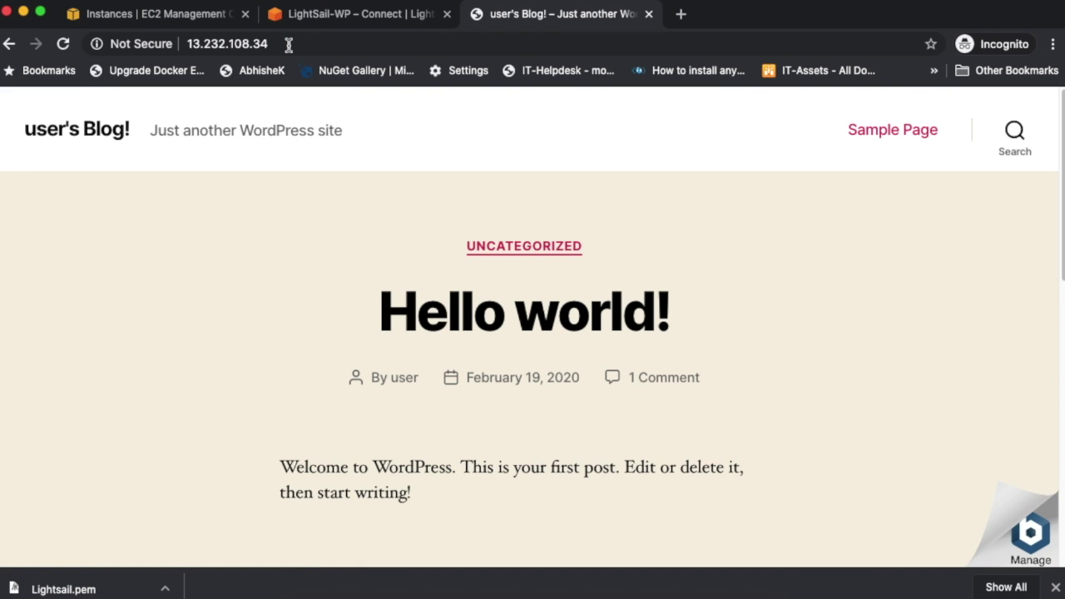
{"action": "scroll", "coordinate": [295, 196], "scroll_direction": "down", "scroll_amount": 8}
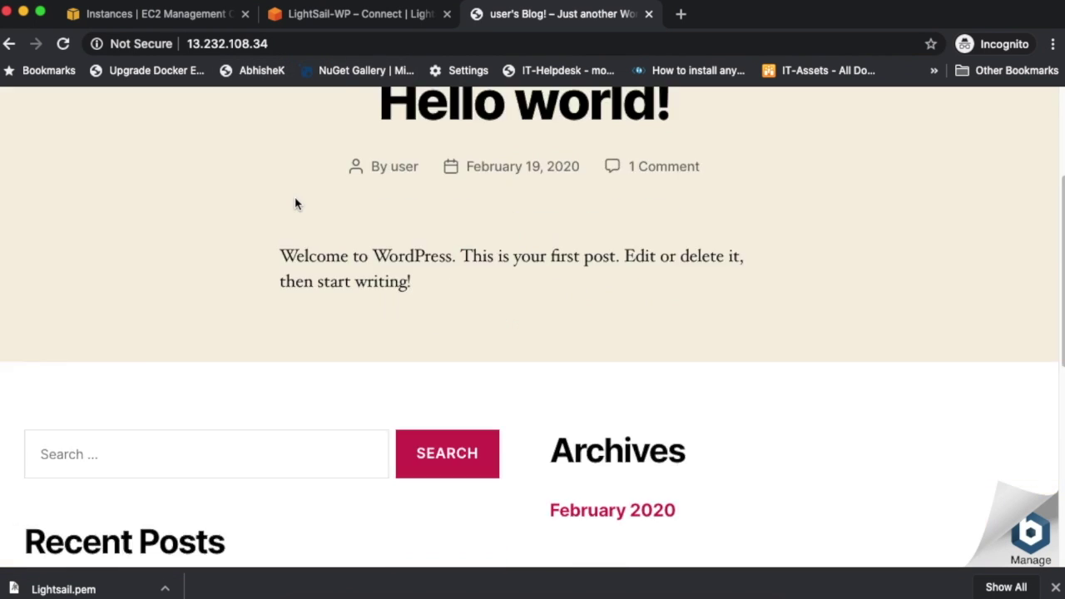
{"action": "scroll", "coordinate": [247, 238], "scroll_direction": "down", "scroll_amount": 2}
{"action": "scroll", "coordinate": [248, 240], "scroll_direction": "up", "scroll_amount": 10}
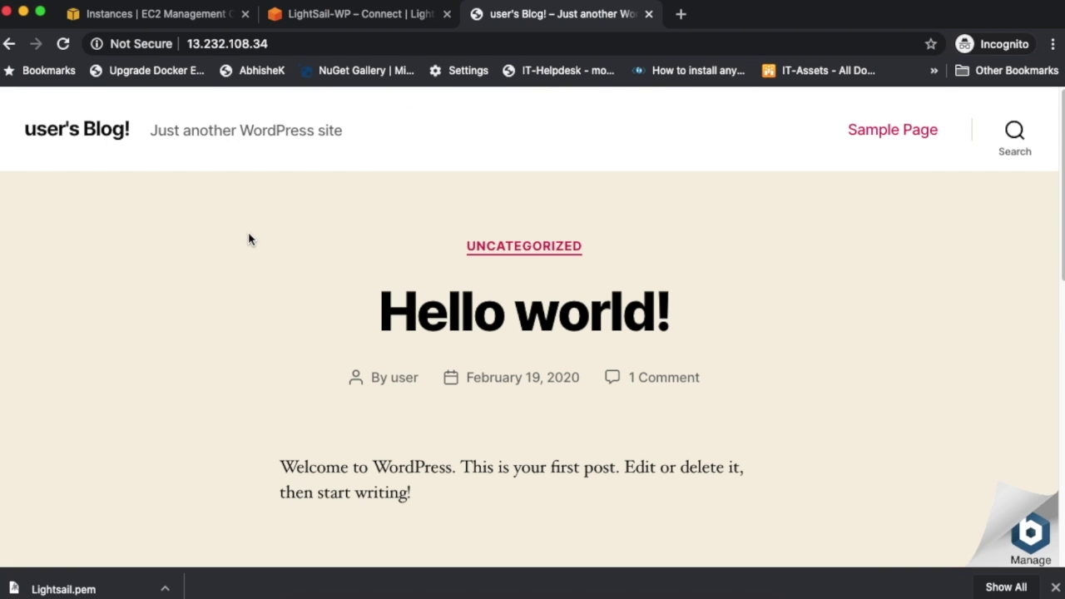